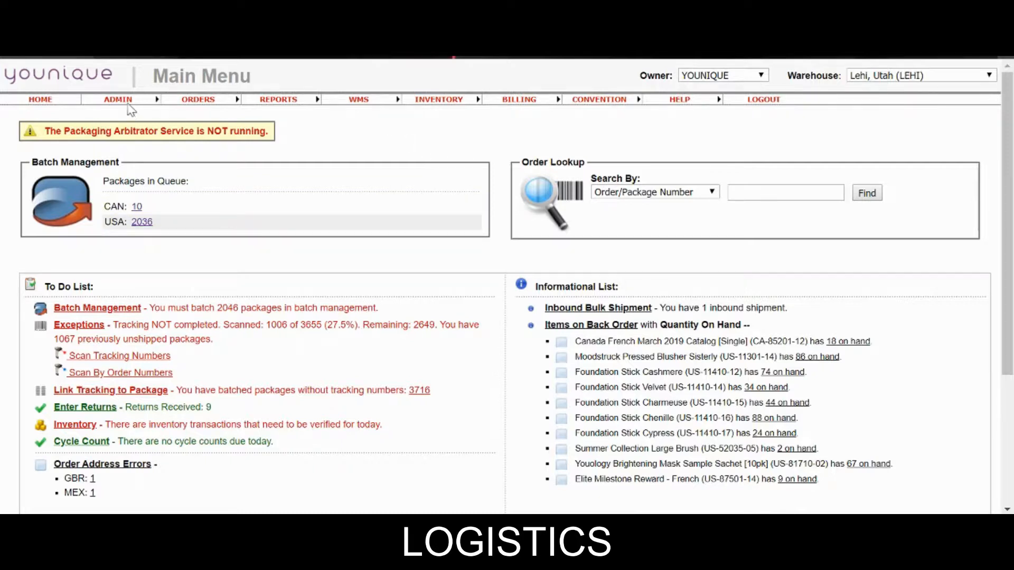
Step: Start a blank new-user record from ADMIN > User Setup on the Manage Users tab
mouse_move(127, 106)
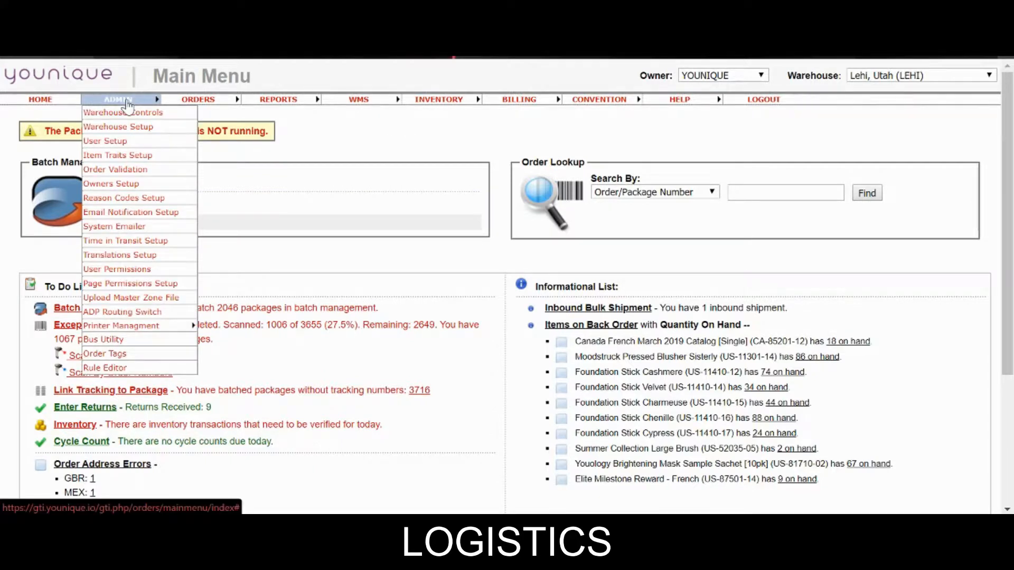
click(113, 147)
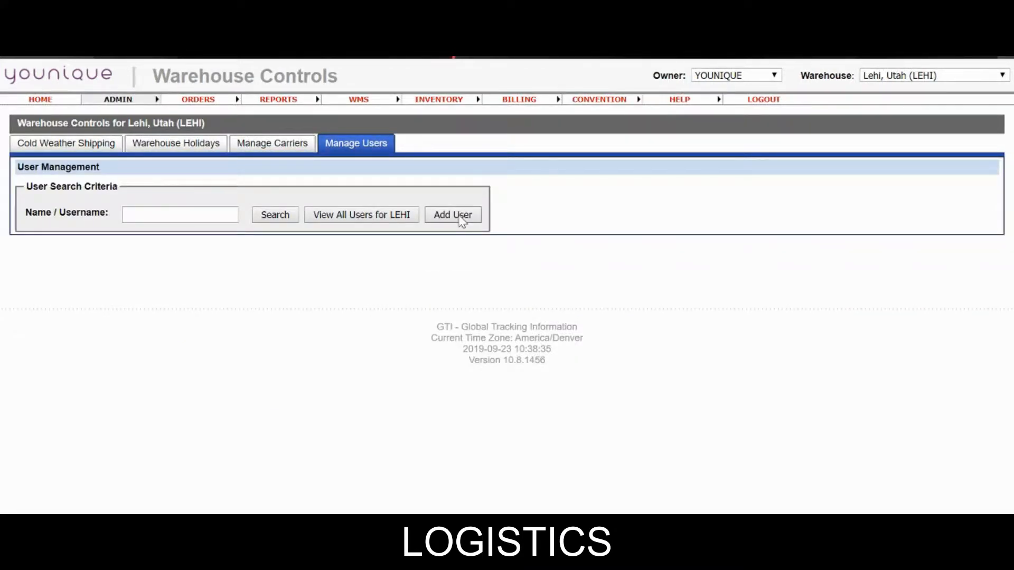
click(457, 217)
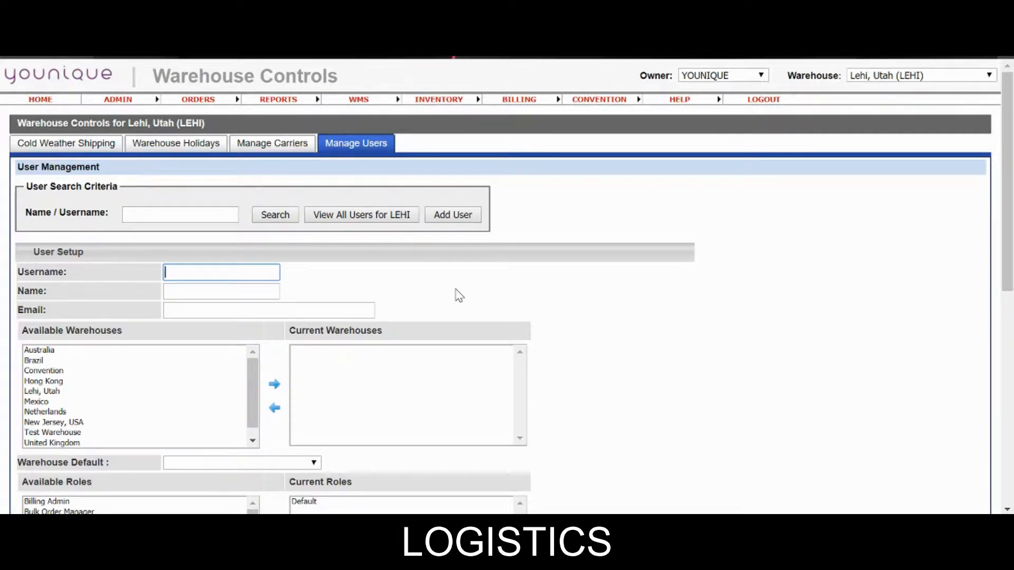
Step: Enter the new user's username and full name in the setup form
key(Tab)
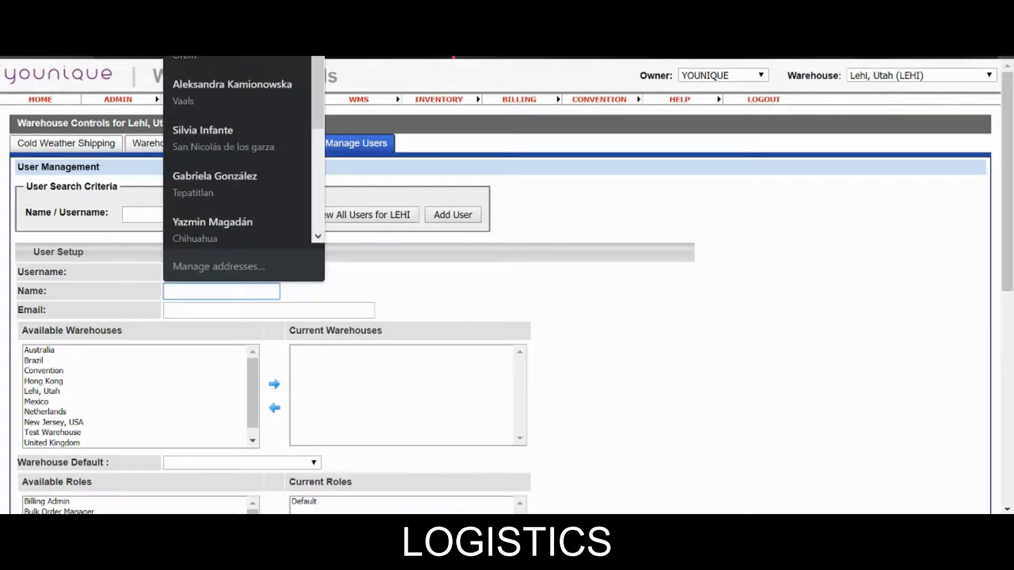
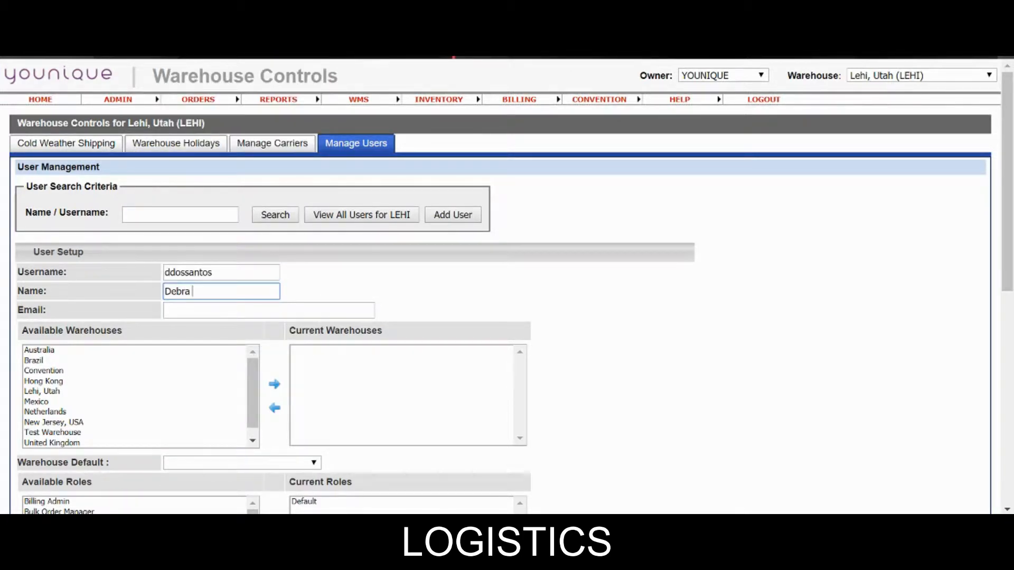
key(Tab)
click(483, 311)
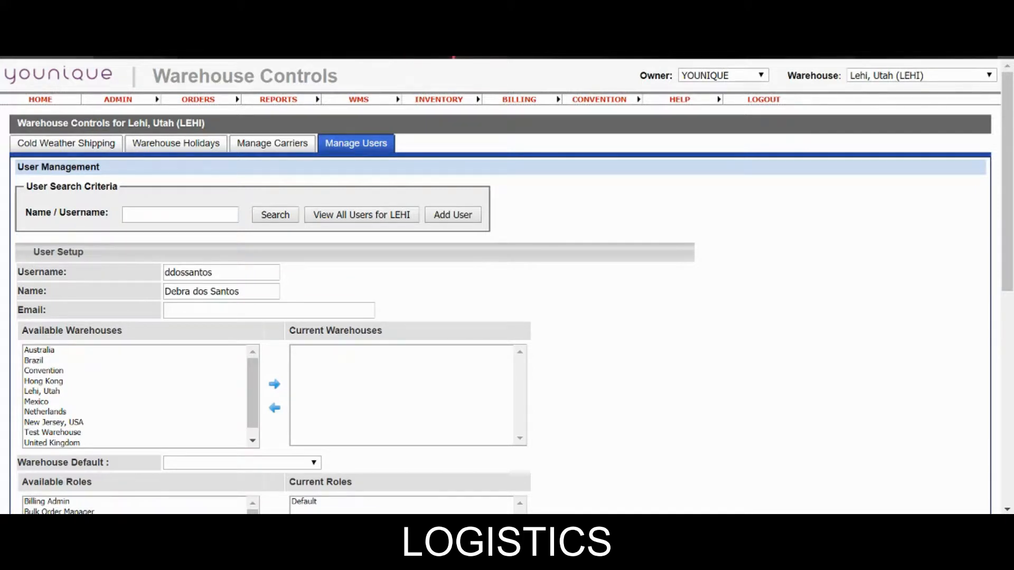
Step: Enter the user's e-mail address, correcting the mistyped domain to xpo.com
click(222, 310)
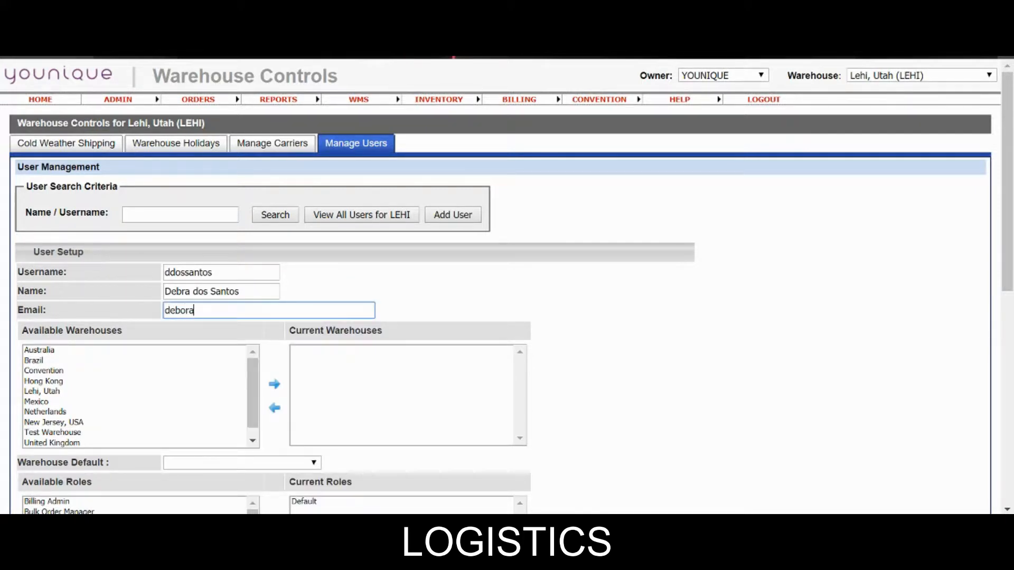
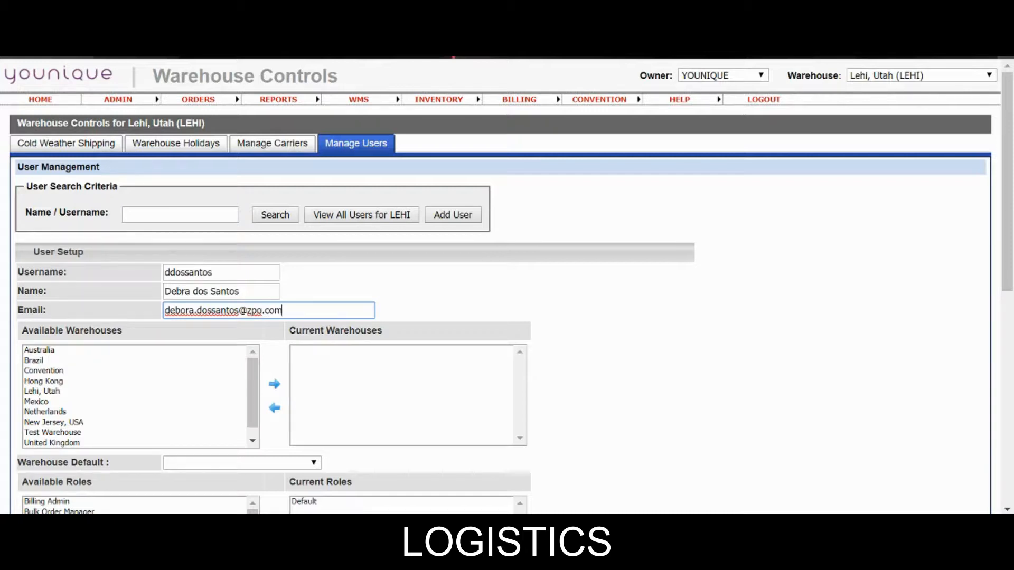
scroll(169, 359, down, 1)
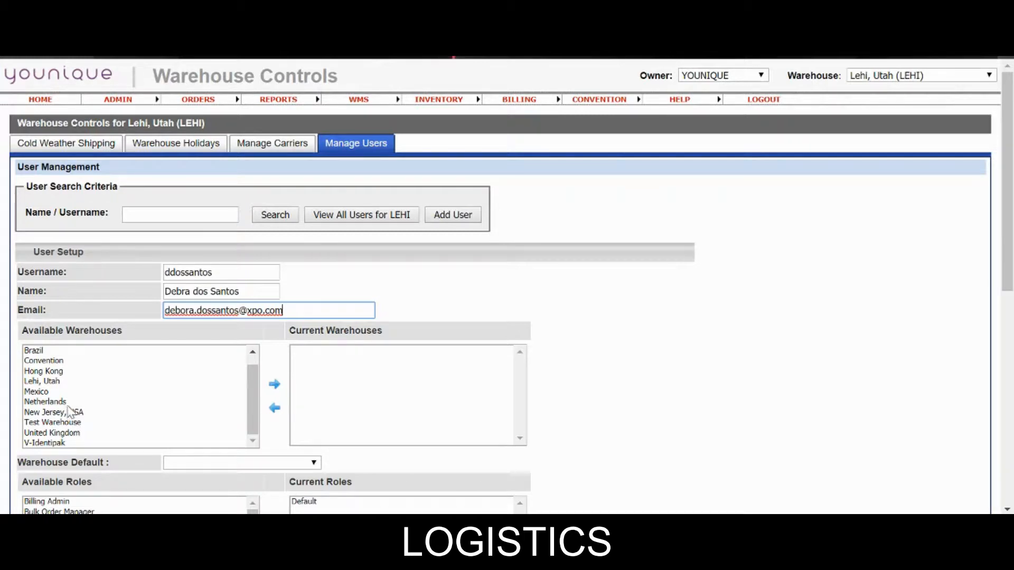
Step: Move Netherlands from Available to Current Warehouses so it becomes the default warehouse
click(69, 401)
click(274, 384)
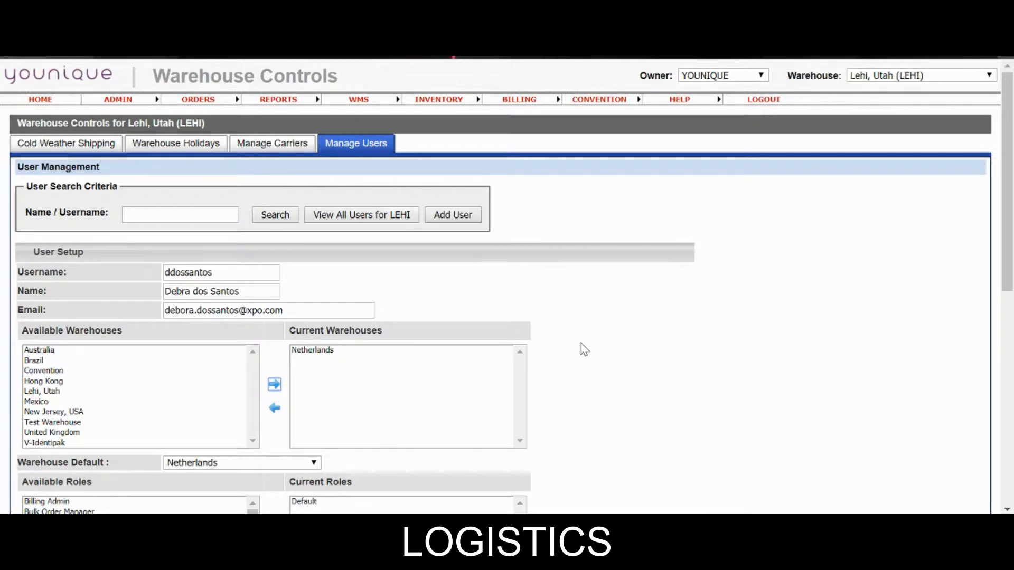
scroll(584, 349, down, 2)
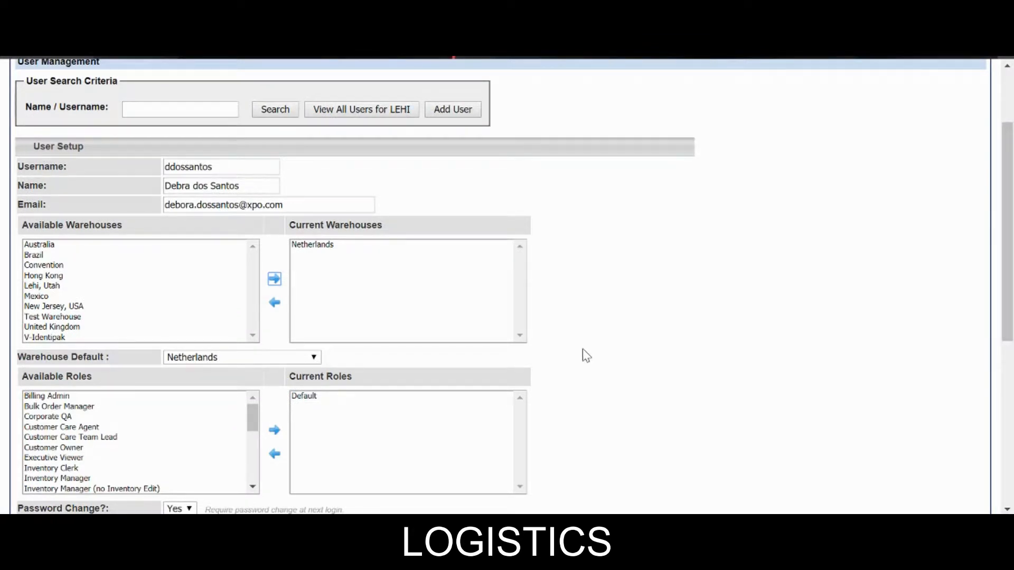
scroll(583, 352, down, 2)
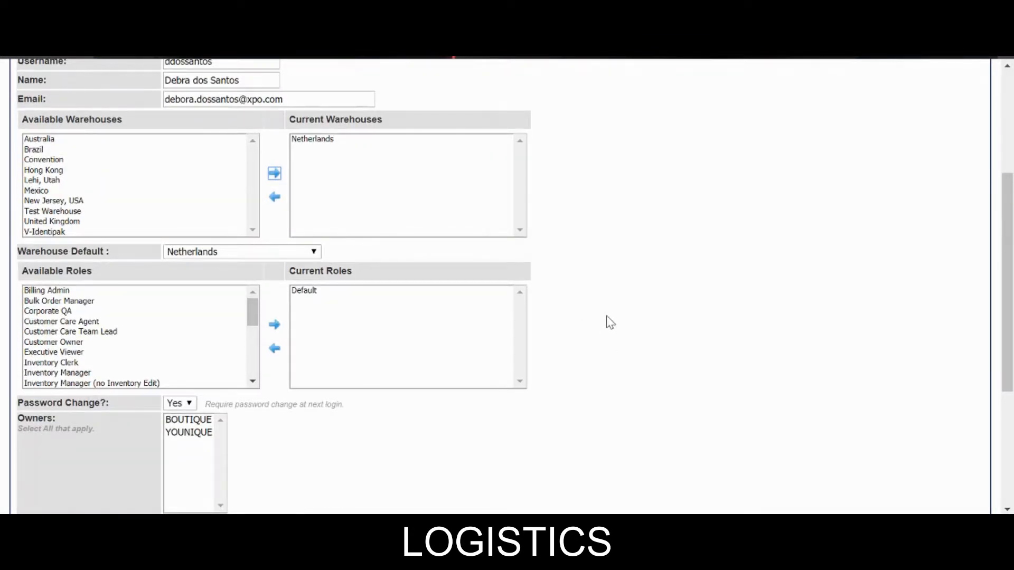
scroll(610, 322, down, 2)
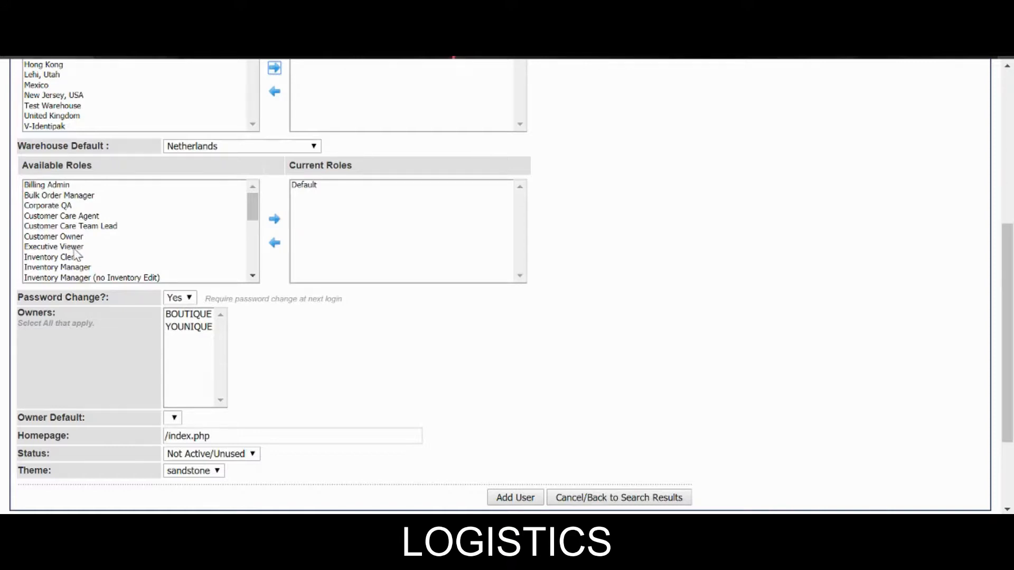
mouse_move(253, 211)
mouse_down()
mouse_move(253, 264)
mouse_move(253, 201)
mouse_up()
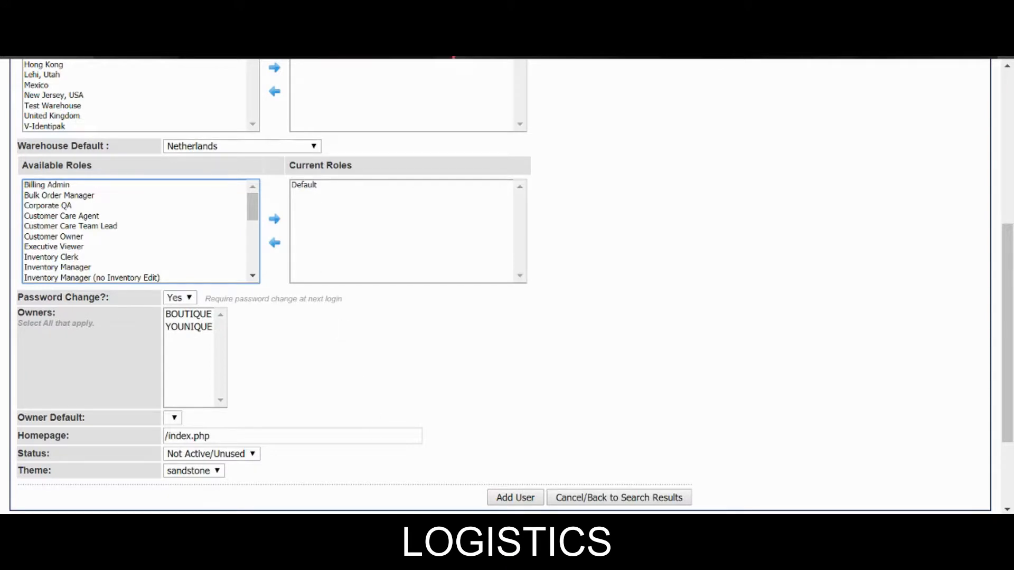
Step: Keep Password Change at login on Yes and assign YOUNIQUE as the user's owner
click(182, 298)
click(182, 299)
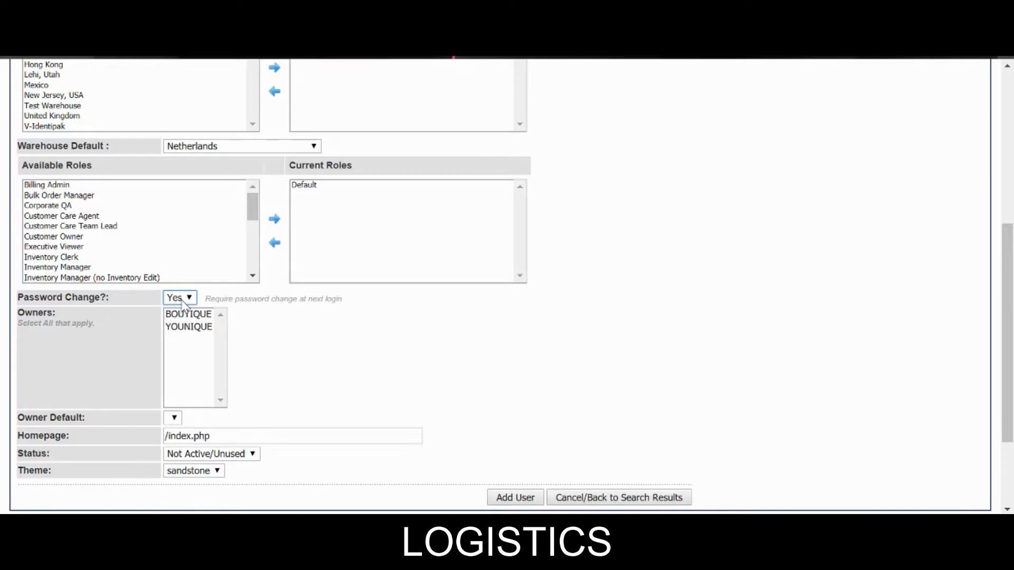
click(358, 359)
click(206, 327)
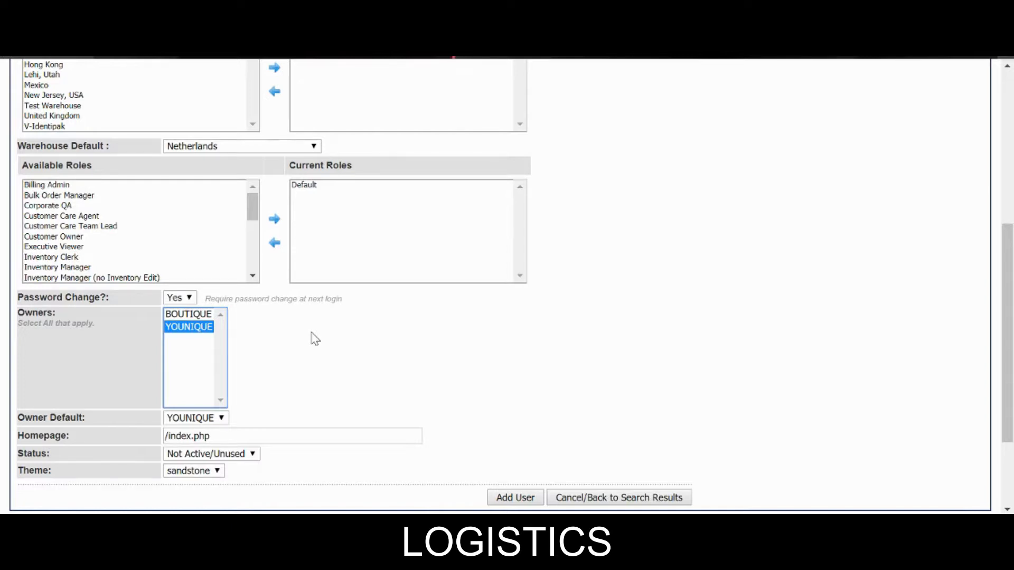
Step: Set the user's Status to Active/Used and save the new user
scroll(319, 320, down, 3)
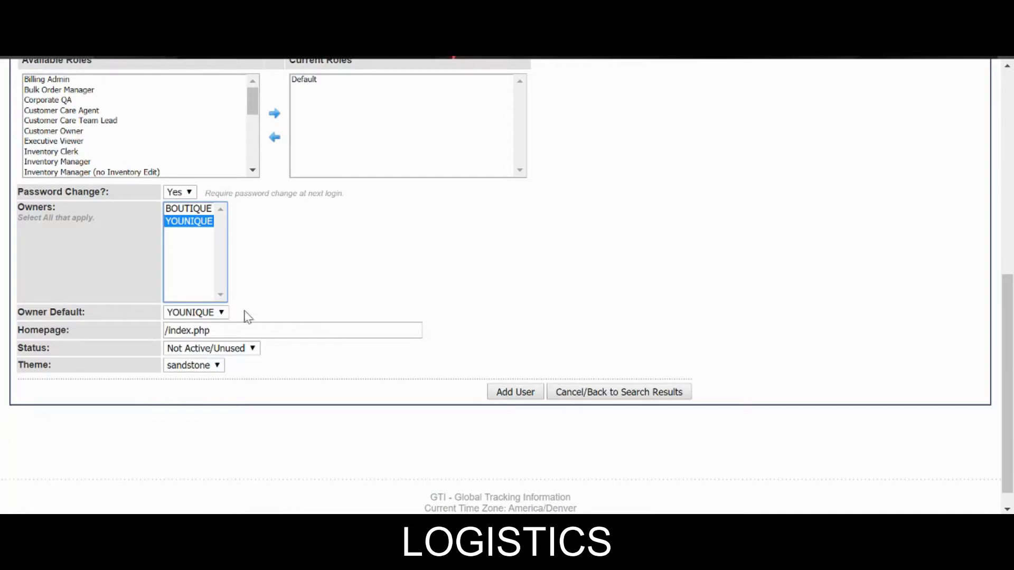
click(196, 351)
click(196, 361)
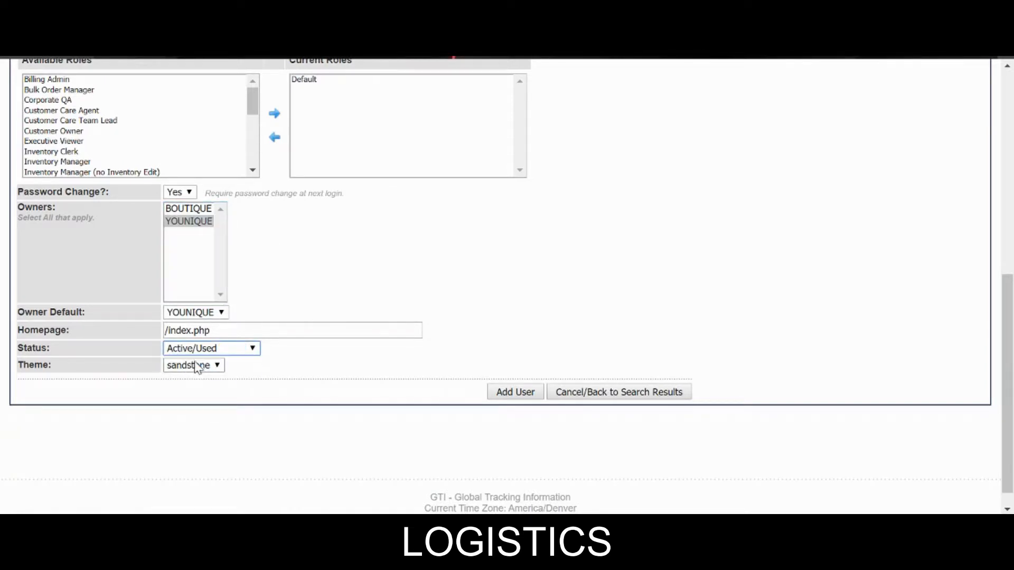
click(518, 401)
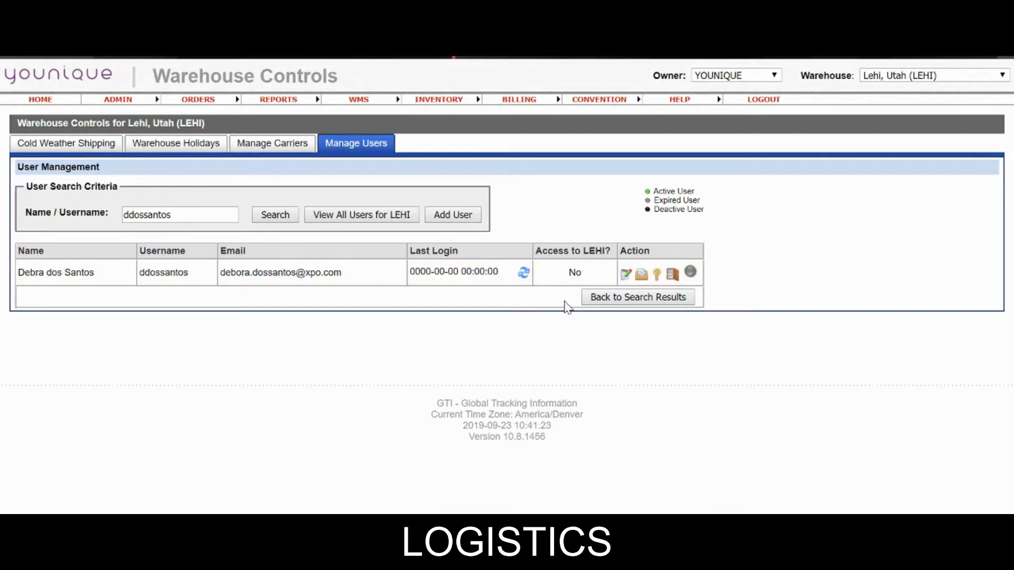
Step: Reactivate the expired new user and open her Permission Setup (roles and tasks) page
click(691, 274)
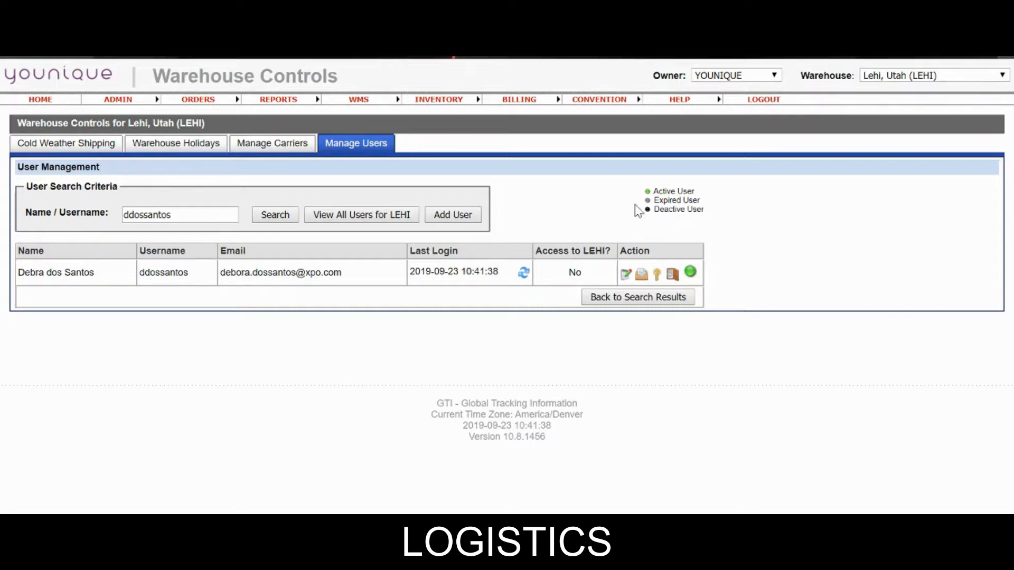
click(658, 275)
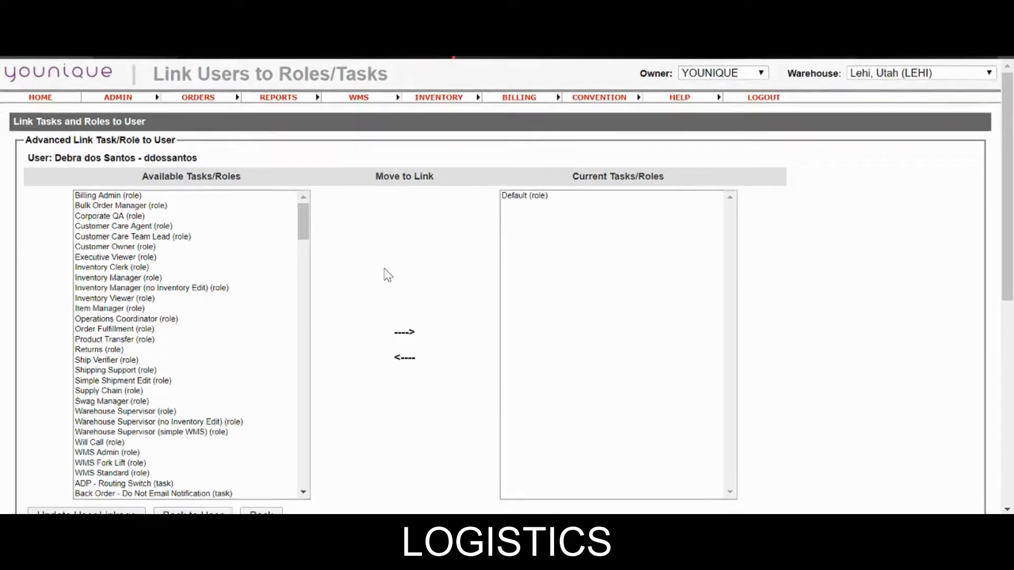
Step: Clone the chosen colleague's permissions onto the new user via Clone User Permissions
scroll(385, 274, down, 4)
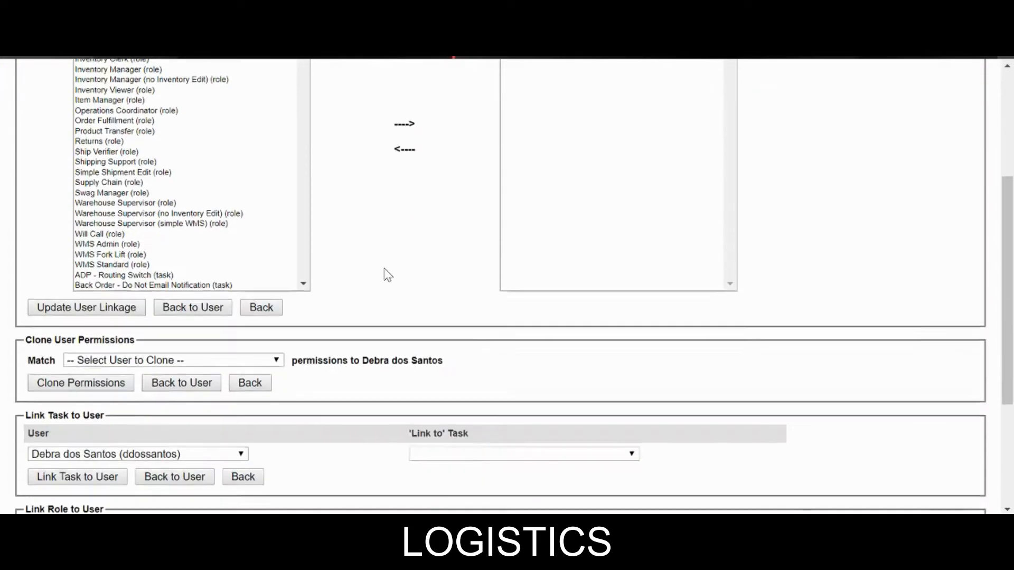
click(193, 362)
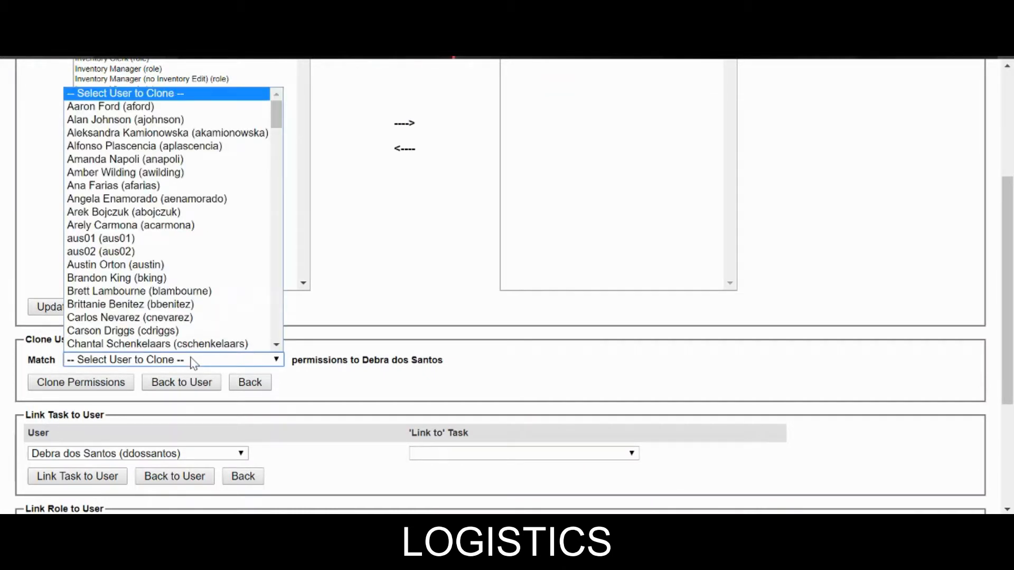
click(168, 343)
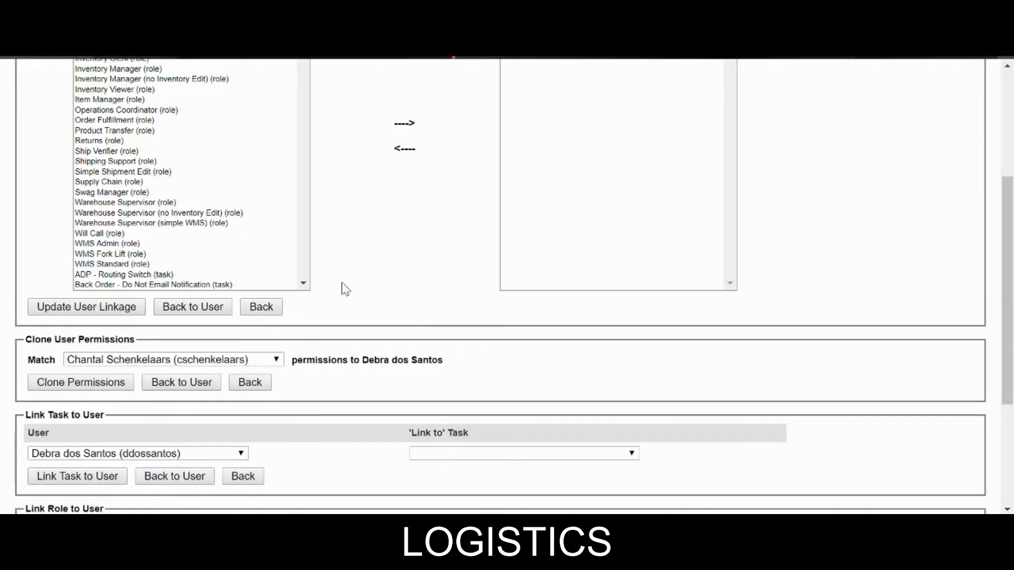
click(144, 364)
scroll(144, 345, down, 1)
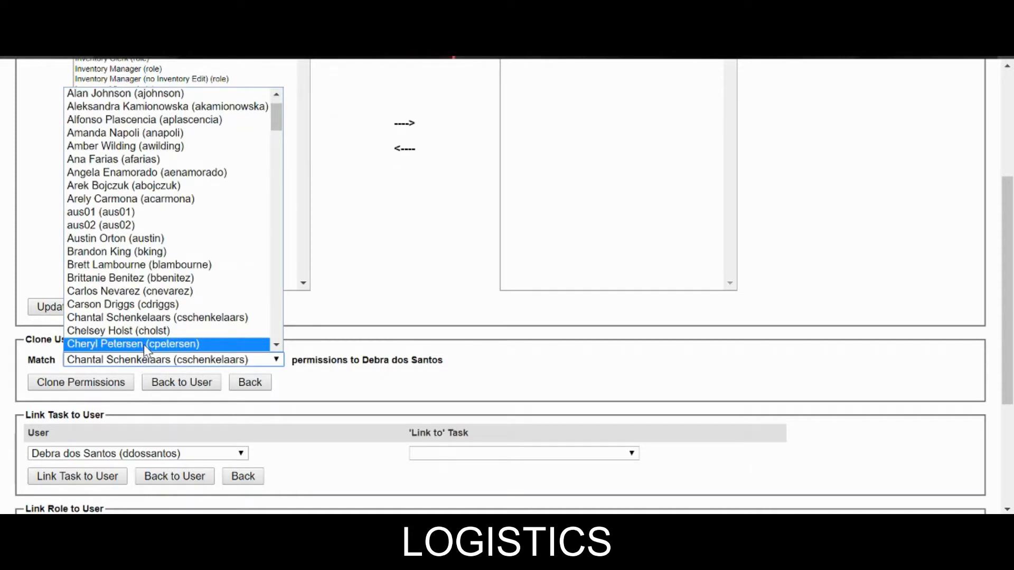
click(145, 321)
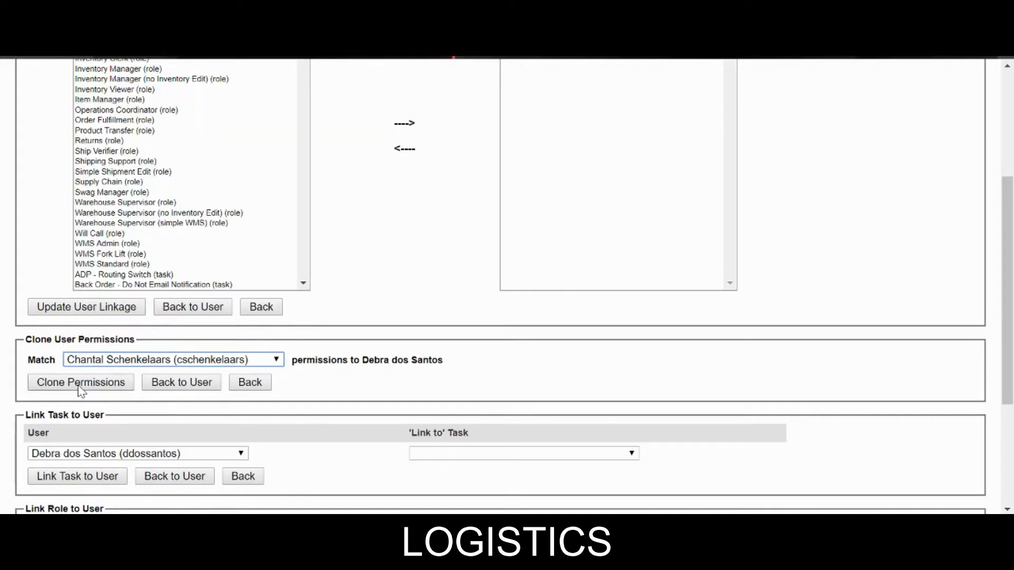
click(80, 384)
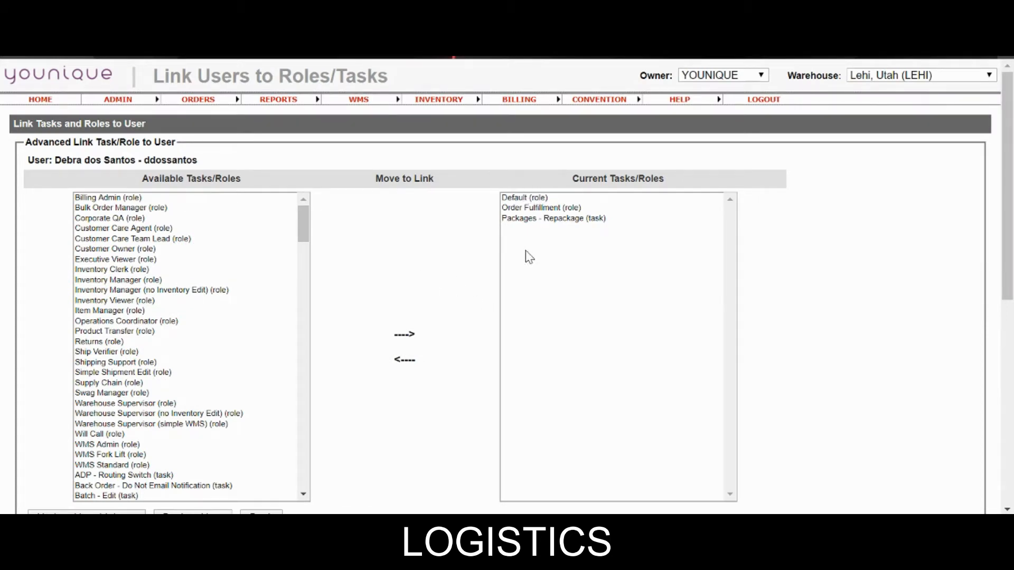
Step: Save the user linkage with Order Fulfillment and Packages - Repackage, and confirm the alert
scroll(368, 272, down, 2)
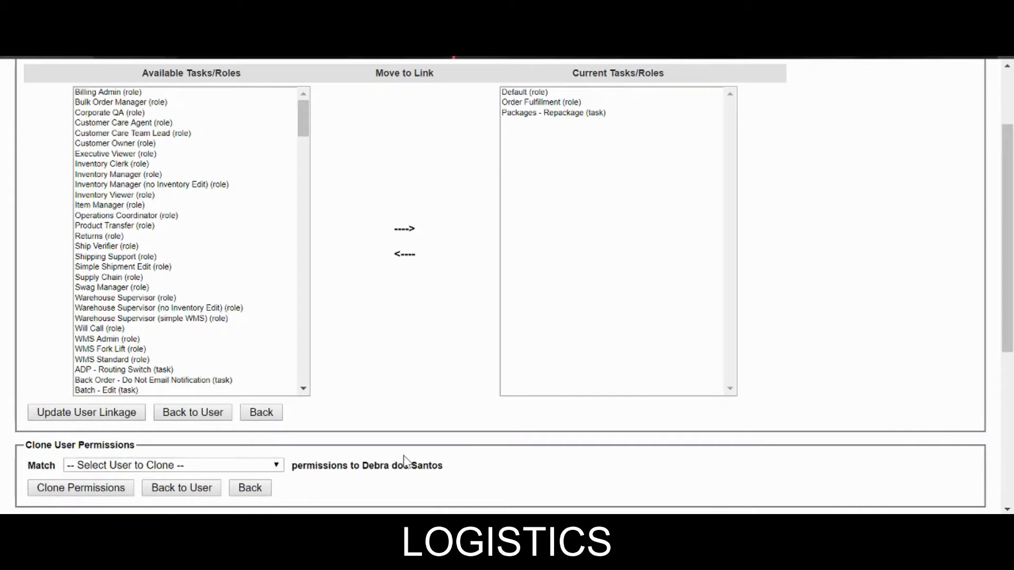
click(103, 415)
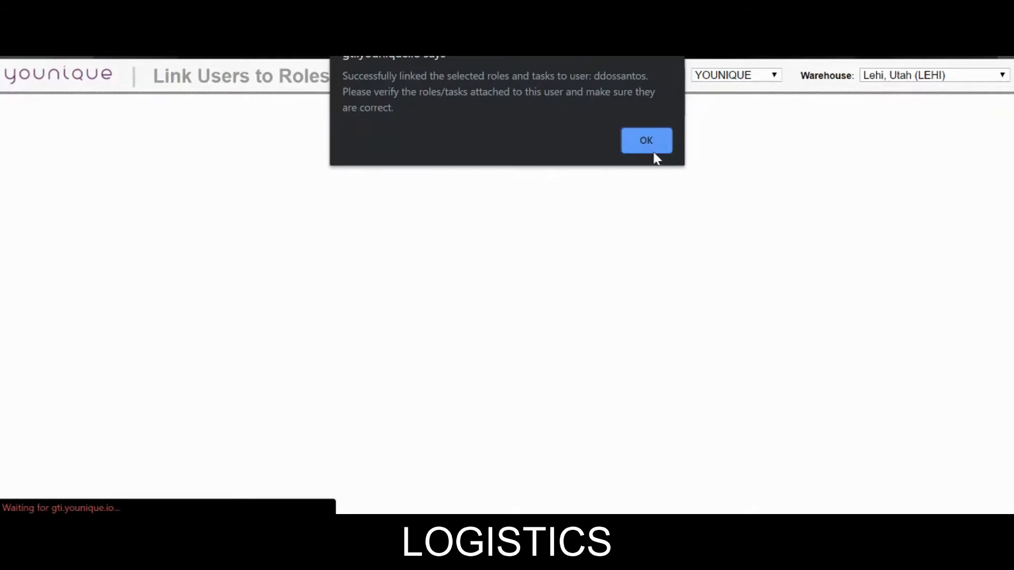
click(652, 151)
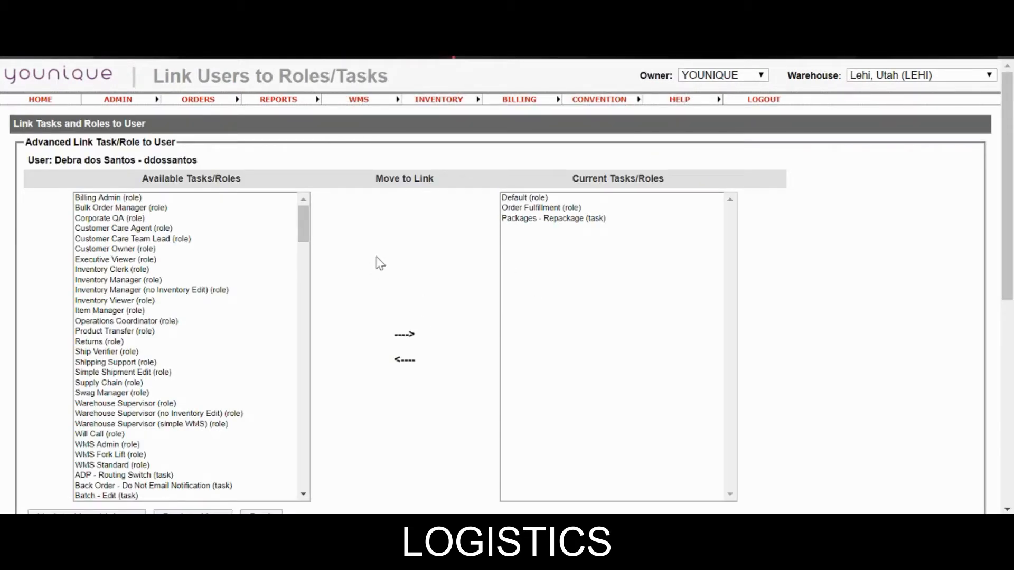
scroll(509, 262, down, 8)
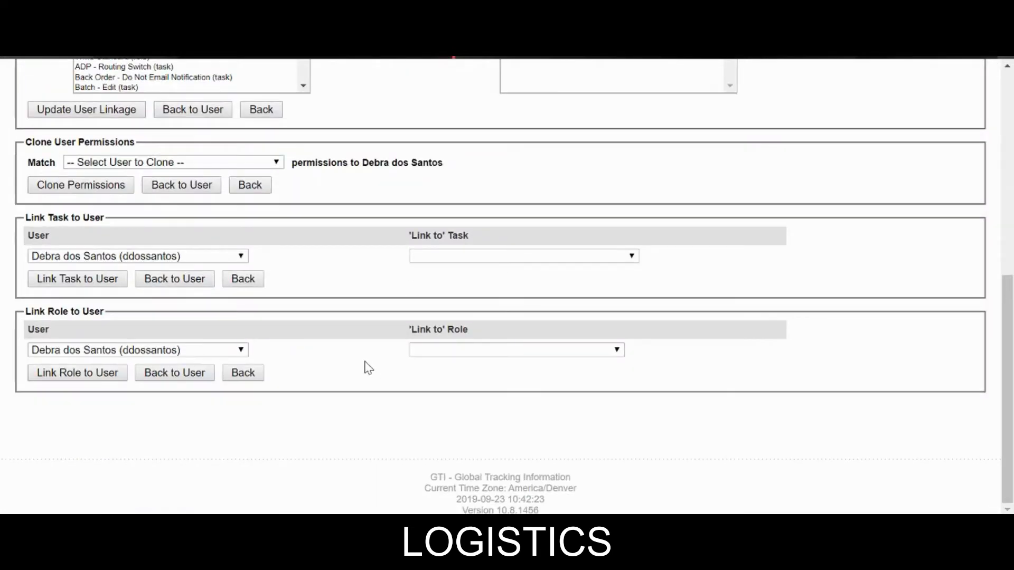
scroll(368, 368, up, 8)
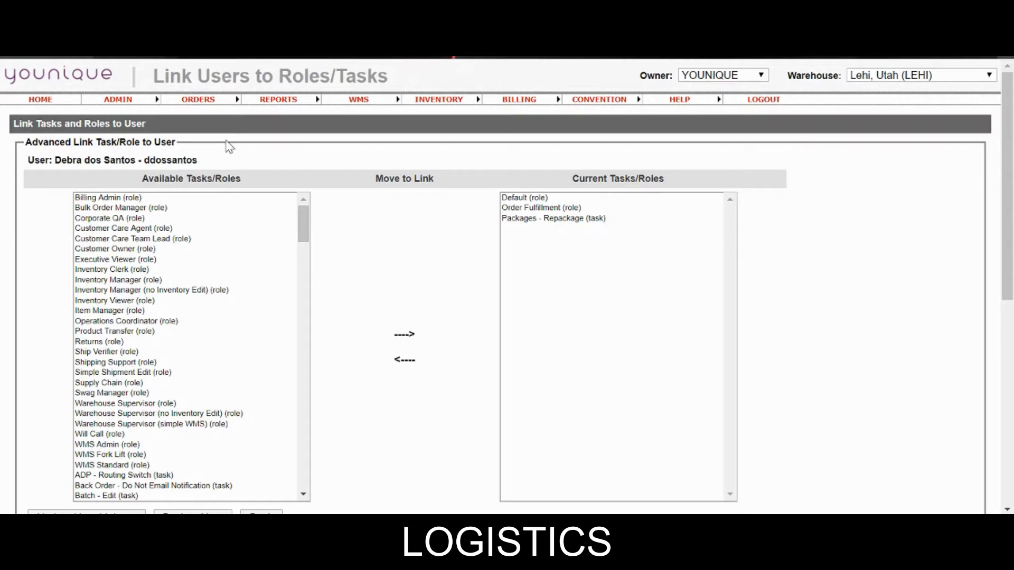
click(120, 101)
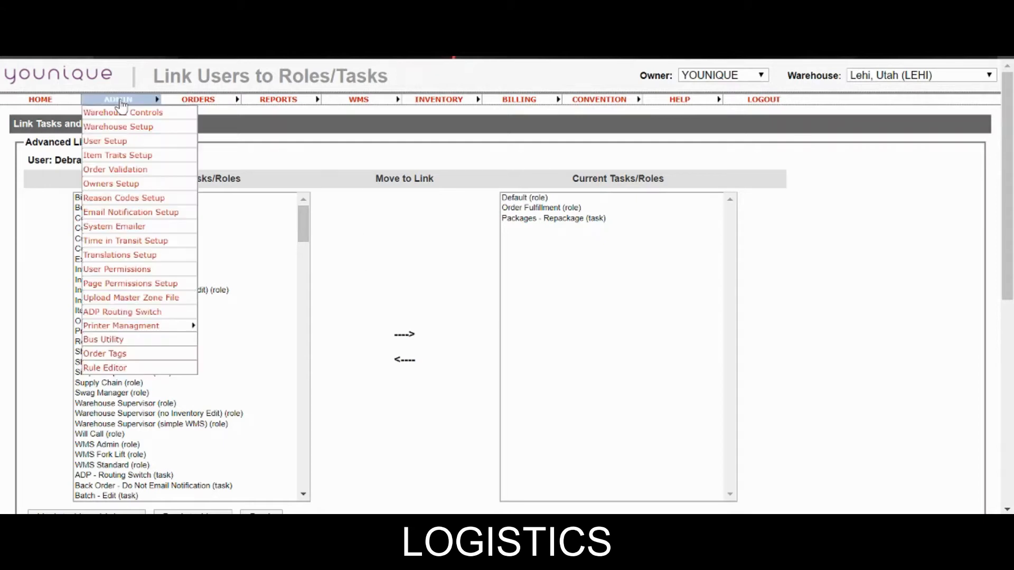
click(112, 142)
click(180, 214)
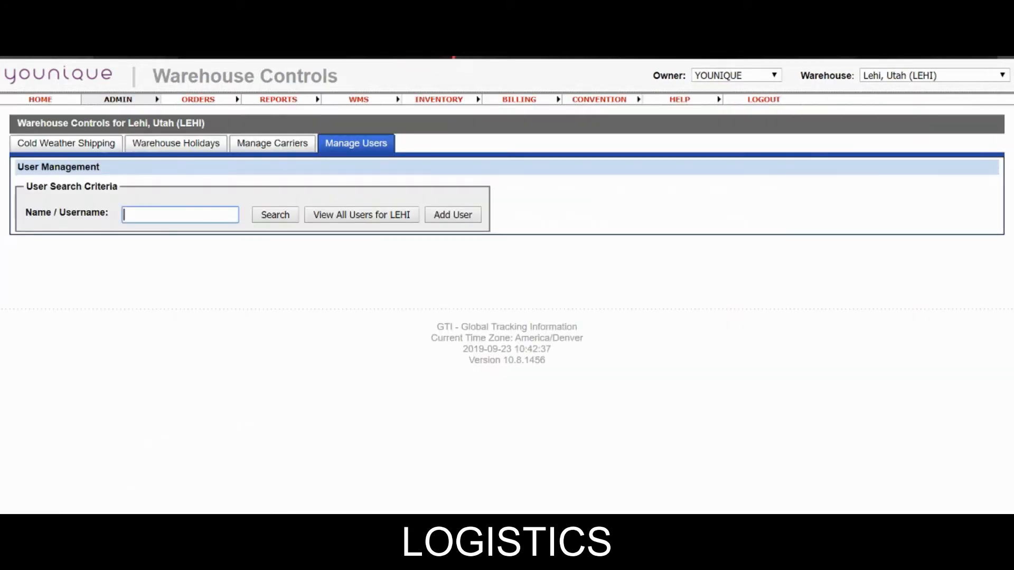
text(santos)
key(Return)
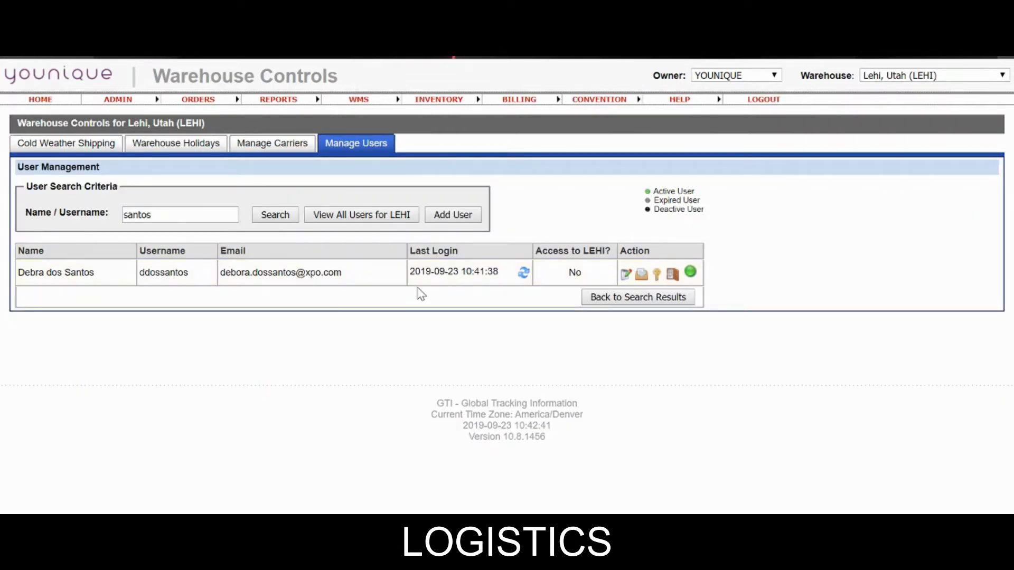
click(641, 276)
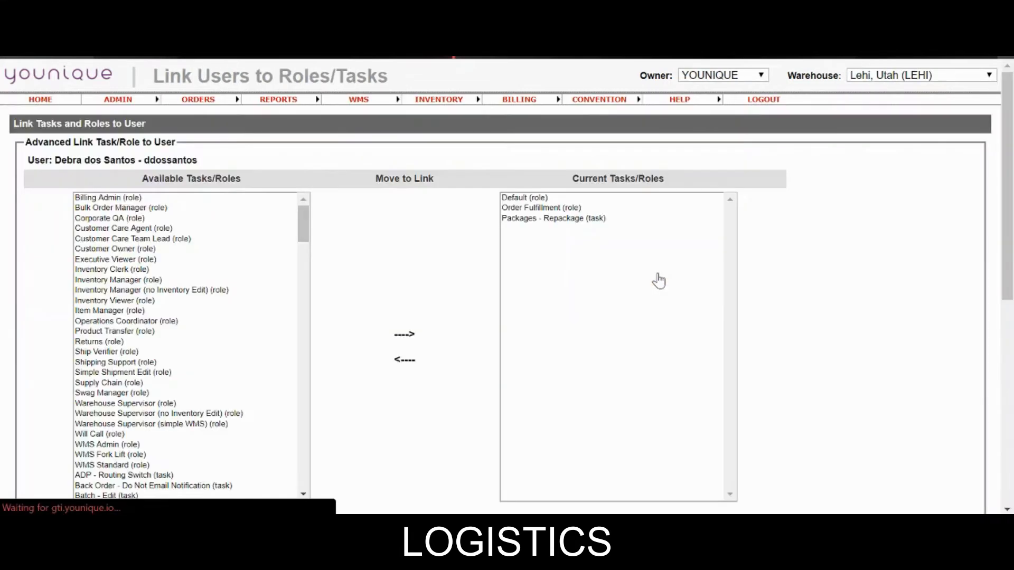